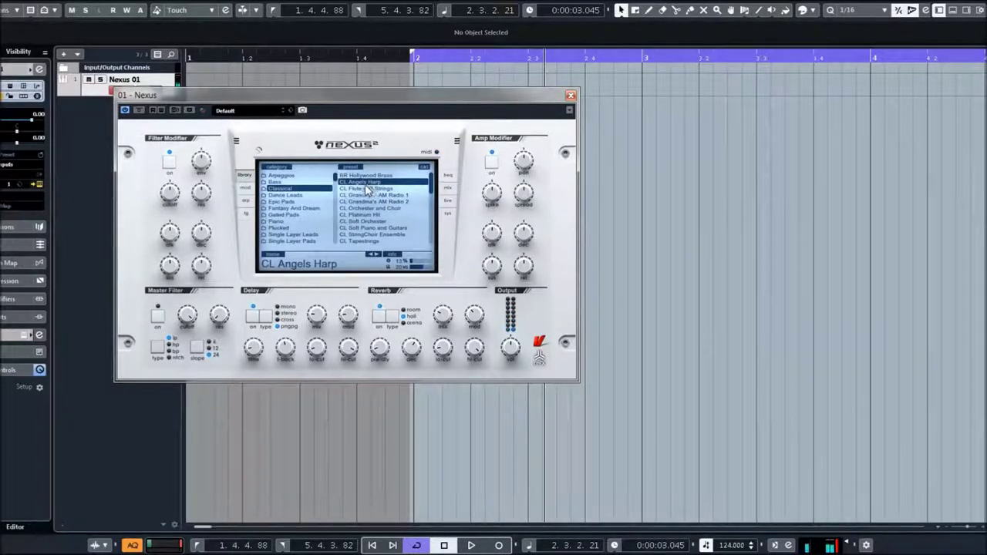
Audition the Classical presets CL Flute and Strings, CL Grandma's AM Radio 1 and 2, and CL Orchester and Choir.
{"action": "left_click", "coordinate": [367, 188]}
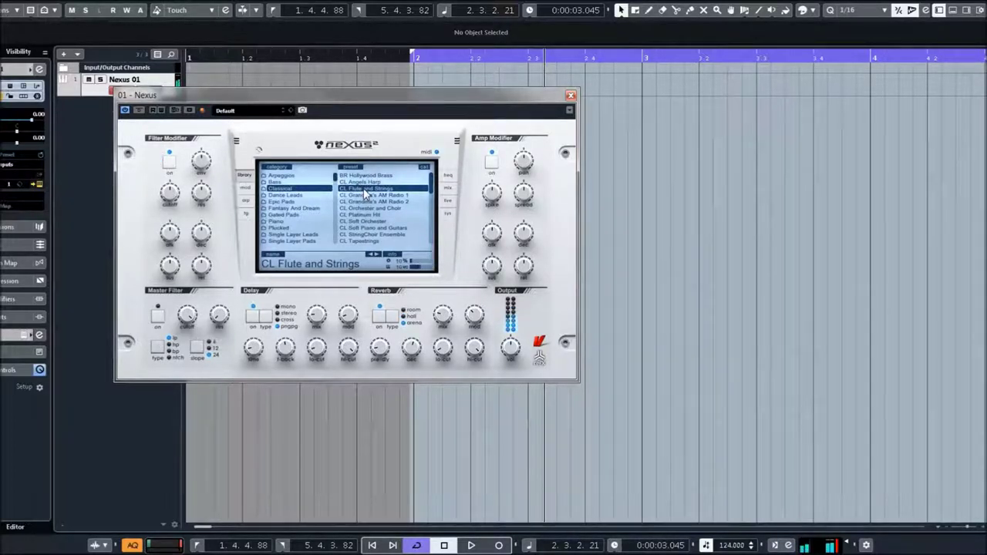
{"action": "left_click", "coordinate": [363, 196]}
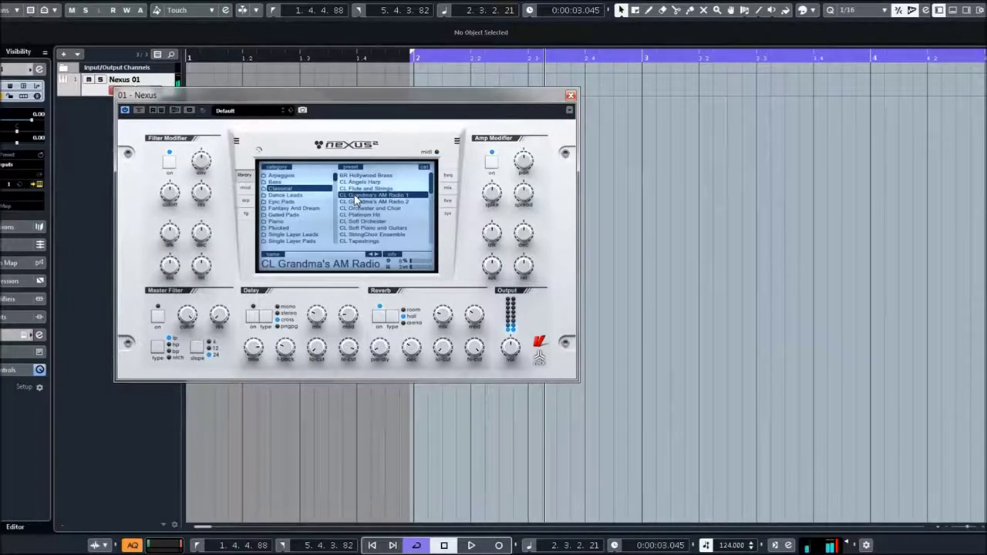
{"action": "left_click", "coordinate": [357, 201]}
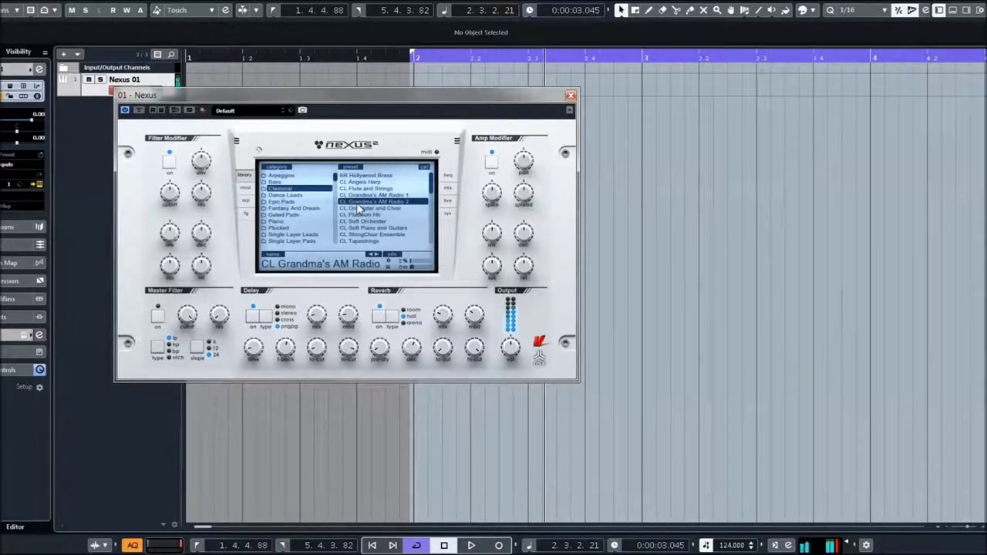
{"action": "left_click", "coordinate": [359, 209]}
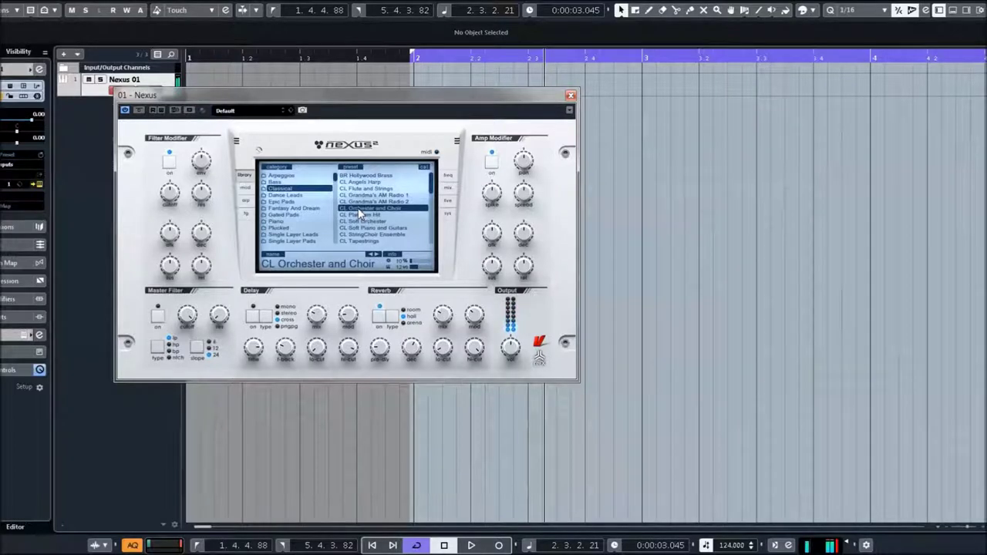
Audition the presets CL Platinum Hit, CL Soft Orchester, CL Soft Piano and Guitars, CL StringChoir Ensemble and CL Tapestrings.
{"action": "scroll", "coordinate": [357, 207], "scroll_direction": "down", "scroll_amount": 2}
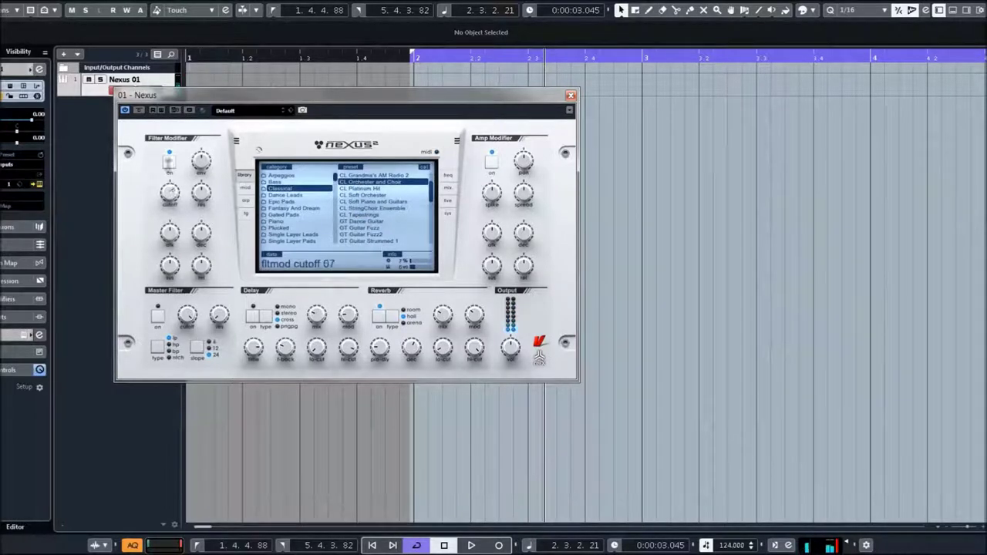
{"action": "left_click", "coordinate": [361, 189]}
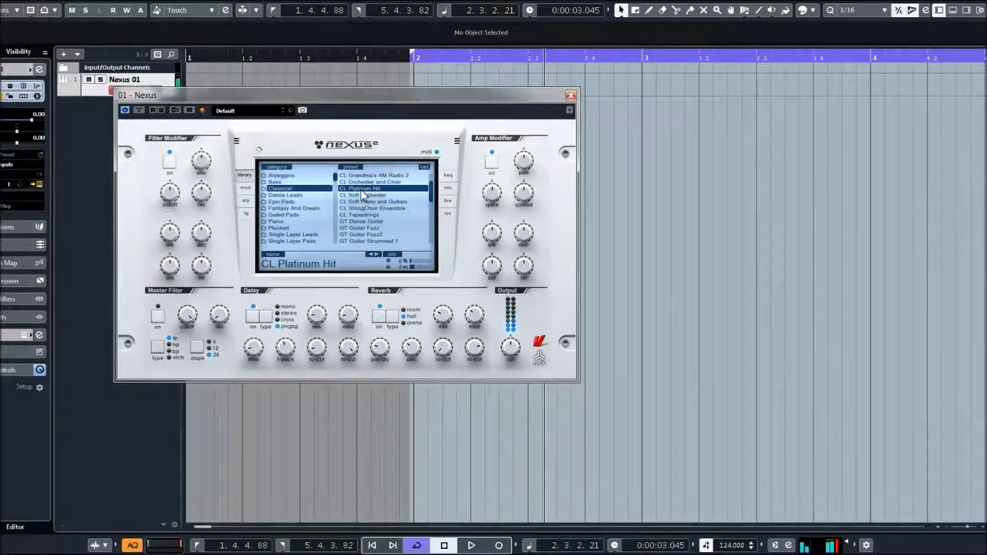
{"action": "left_click", "coordinate": [362, 195]}
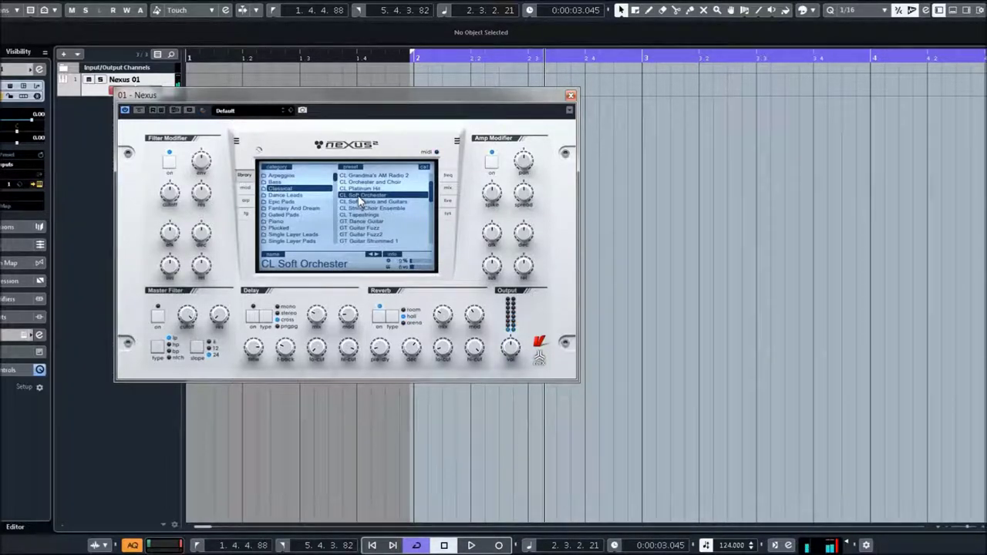
{"action": "left_click", "coordinate": [357, 203]}
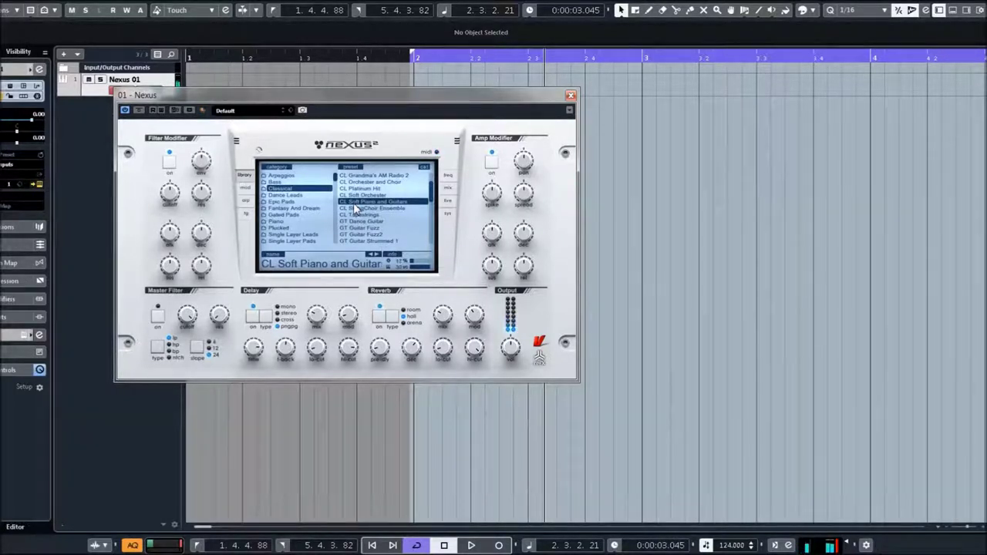
{"action": "left_click", "coordinate": [357, 209]}
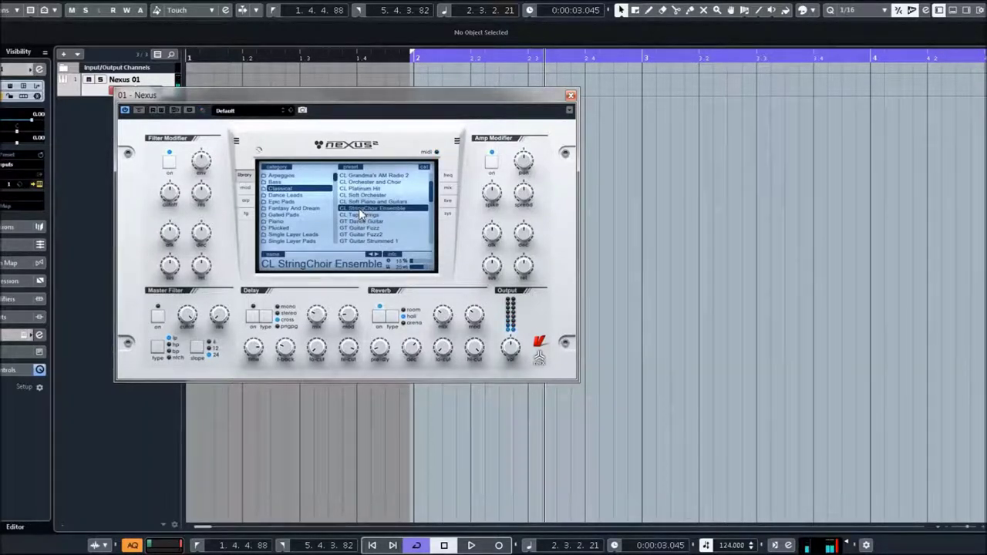
{"action": "left_click", "coordinate": [361, 215]}
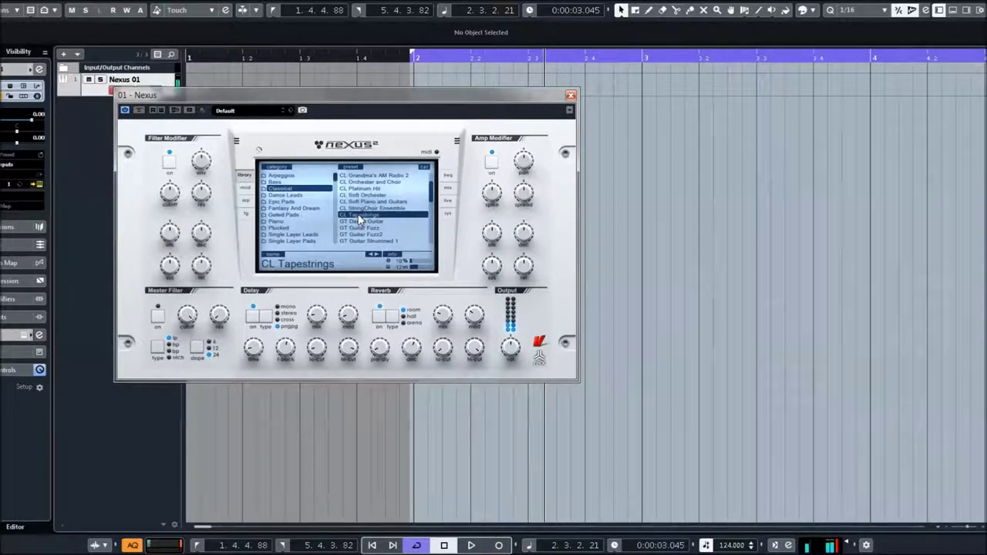
Audition the guitar presets GT Dance Guitar, GT Guitar Fuzz, GT Guitar Fuzz2, and GT Guitar Strummed 1 and 2.
{"action": "scroll", "coordinate": [381, 199], "scroll_direction": "down", "scroll_amount": 2}
{"action": "left_click", "coordinate": [371, 189]}
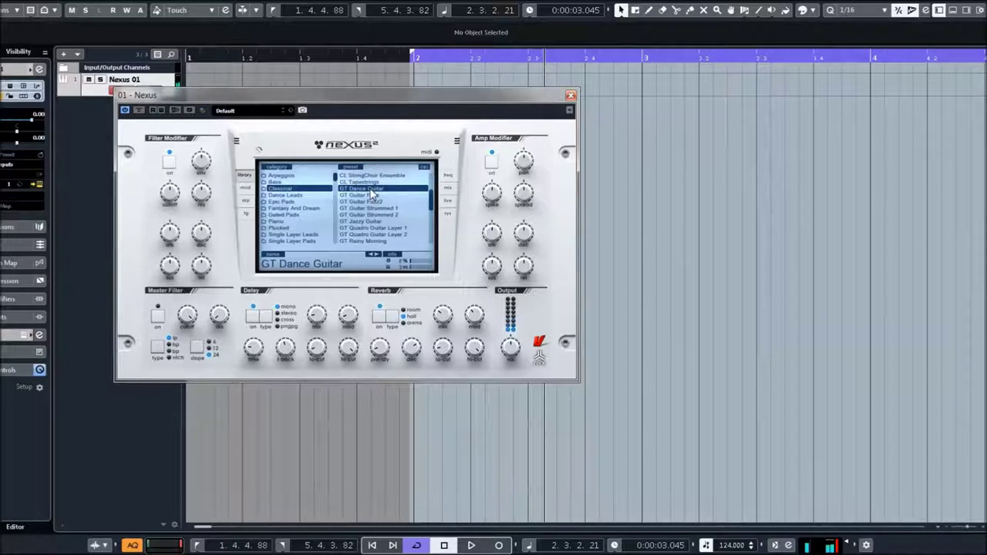
{"action": "left_click", "coordinate": [363, 196]}
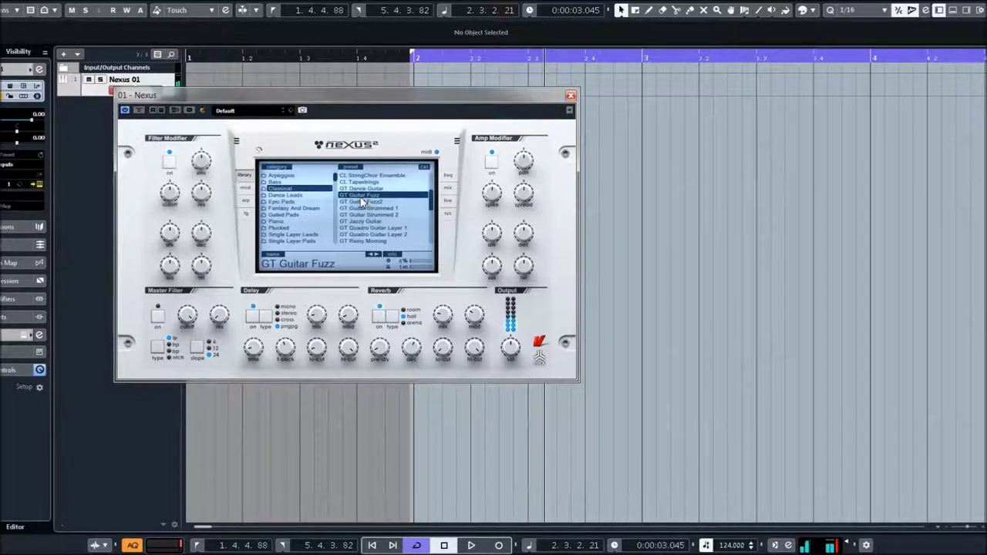
{"action": "left_click", "coordinate": [363, 201]}
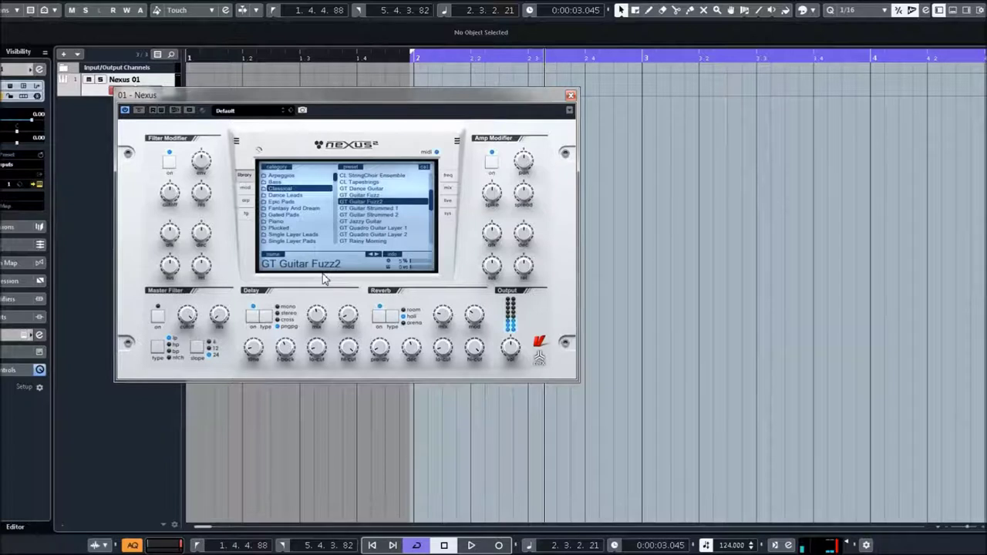
{"action": "left_click", "coordinate": [356, 208]}
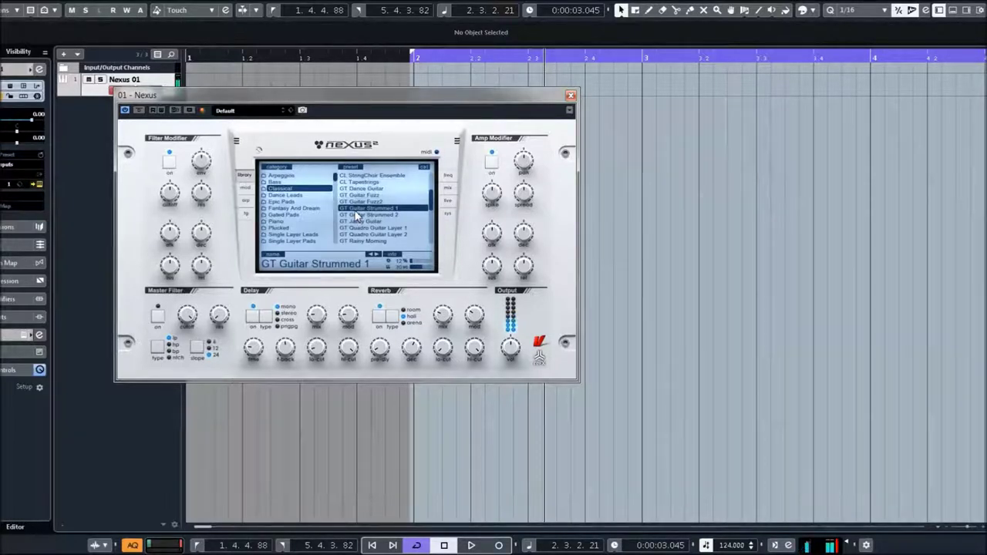
{"action": "left_click", "coordinate": [357, 209]}
{"action": "left_click", "coordinate": [357, 215]}
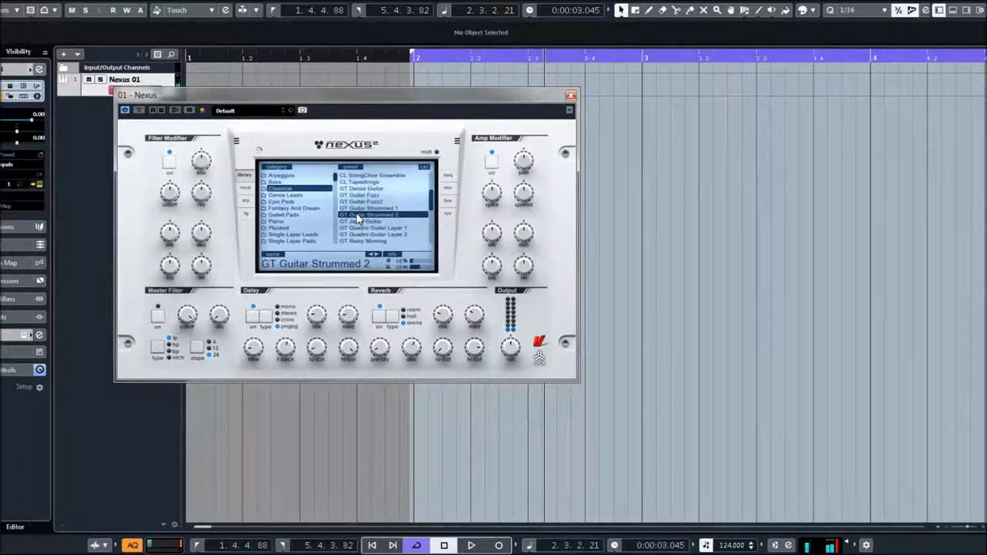
Audition the guitar presets GT Jazzy Guitar, GT Quadro Guitar Layer 1 and 2, and GT Rainy Morning.
{"action": "scroll", "coordinate": [358, 216], "scroll_direction": "down", "scroll_amount": 4}
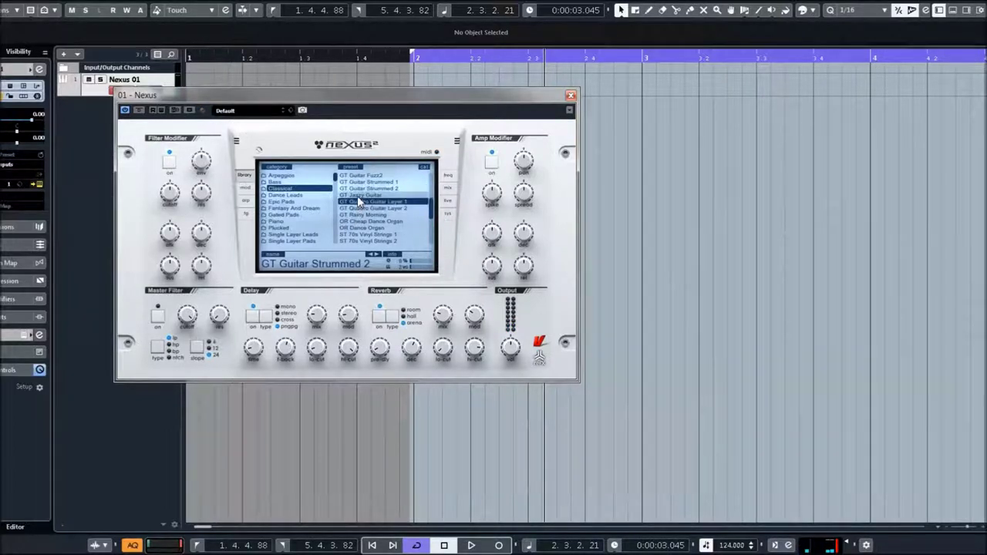
{"action": "left_click", "coordinate": [358, 196]}
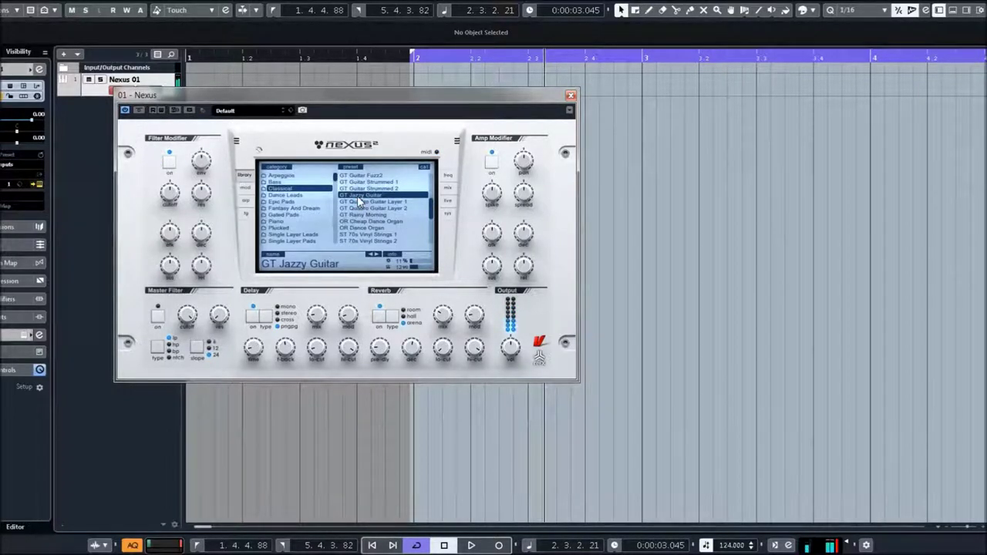
{"action": "left_click", "coordinate": [360, 202]}
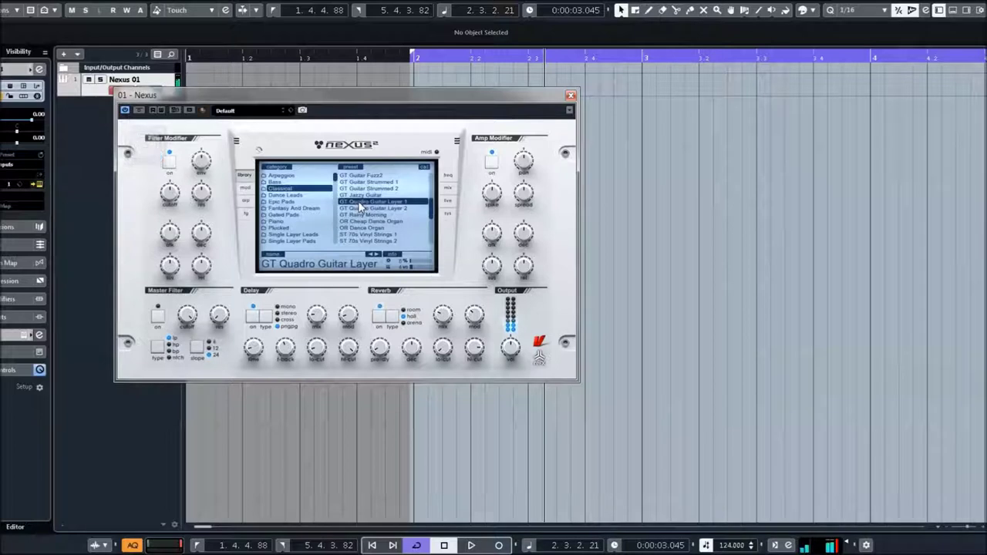
{"action": "left_click", "coordinate": [369, 208]}
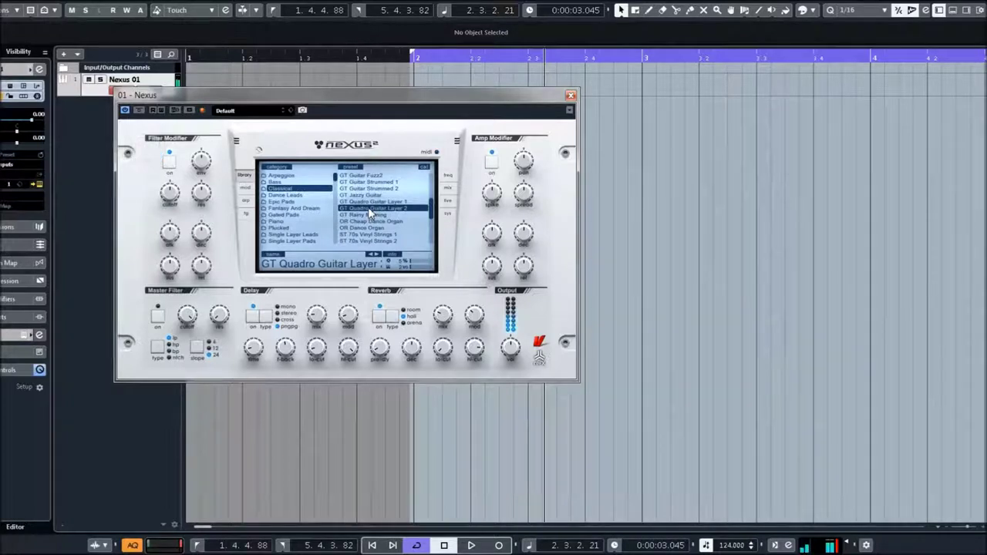
{"action": "left_click", "coordinate": [370, 216]}
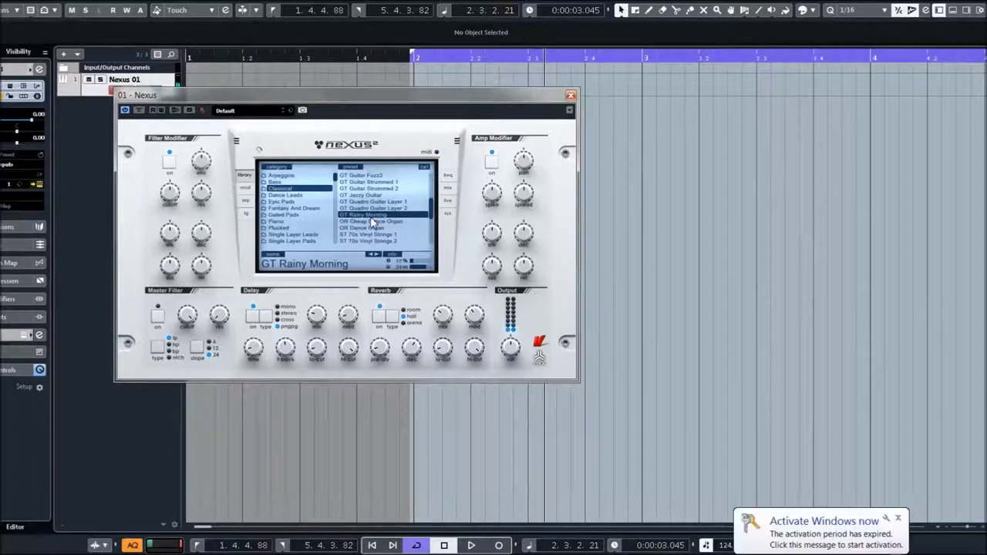
Audition the organ presets OR Cheap Dance Organ and OR Dance Organ in the Classical category.
{"action": "left_click", "coordinate": [370, 221]}
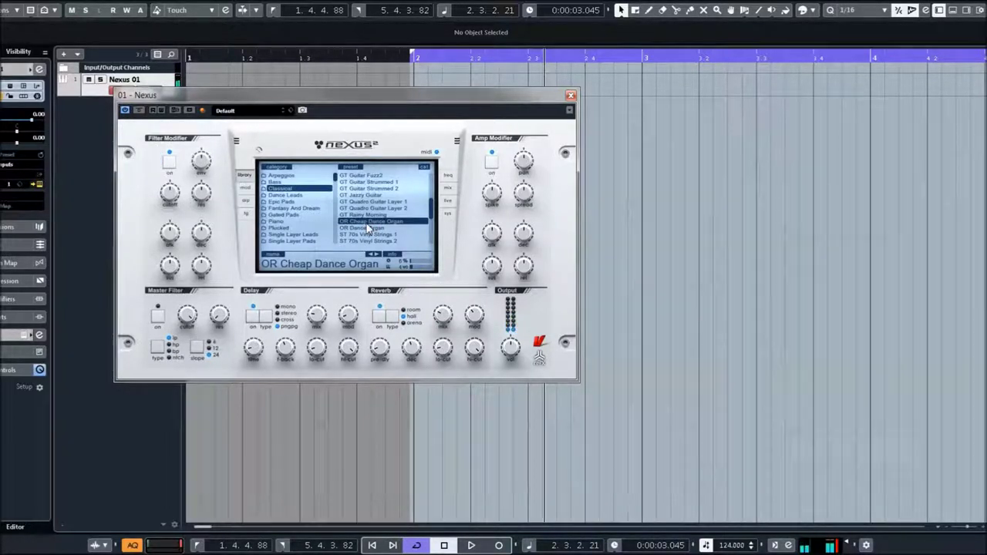
{"action": "scroll", "coordinate": [369, 224], "scroll_direction": "down", "scroll_amount": 2}
{"action": "left_click", "coordinate": [362, 195]}
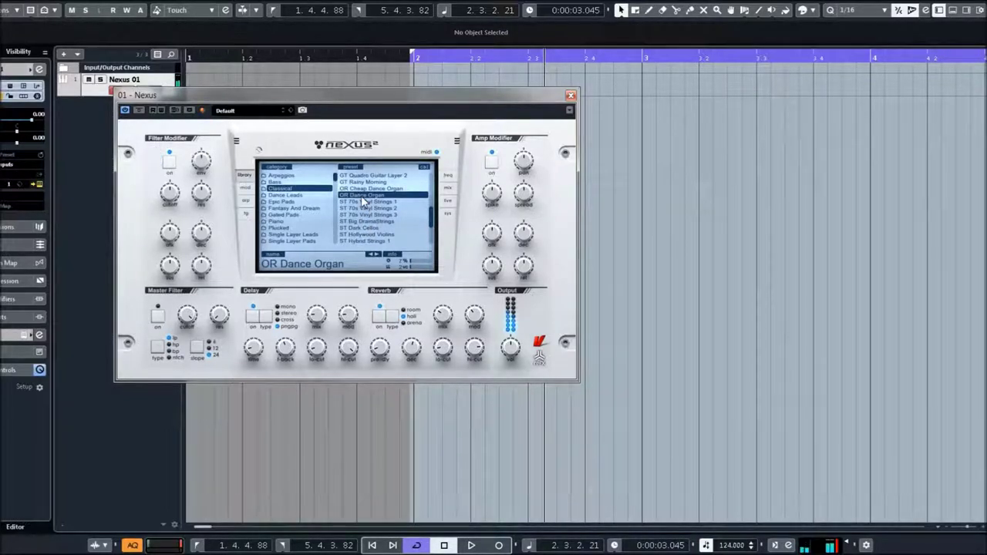
Audition the string presets ST 70s Vinyl Strings 1, 2 and 3, ST Big DramaStrings, ST Dark Cellos and ST Hollywood Violins.
{"action": "left_click", "coordinate": [363, 202]}
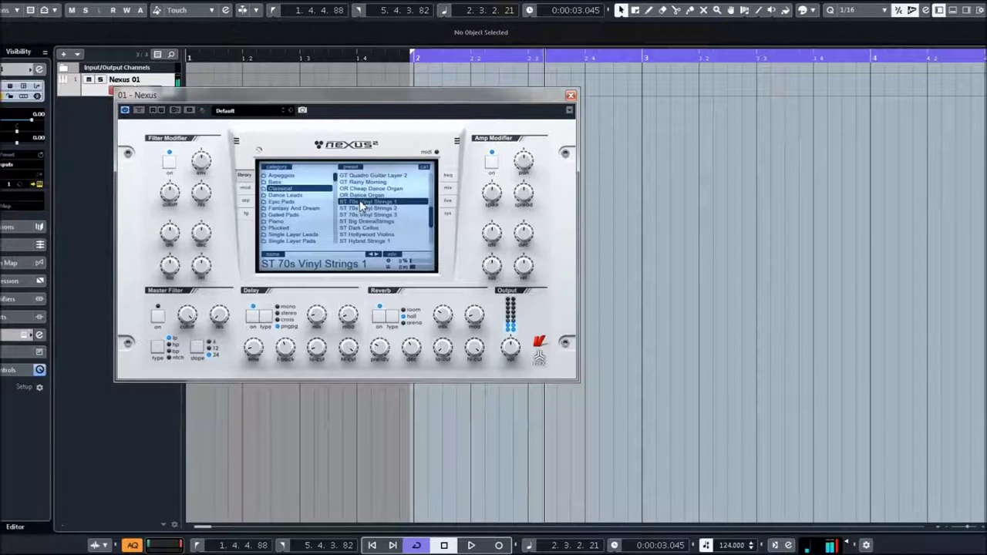
{"action": "left_click", "coordinate": [363, 208]}
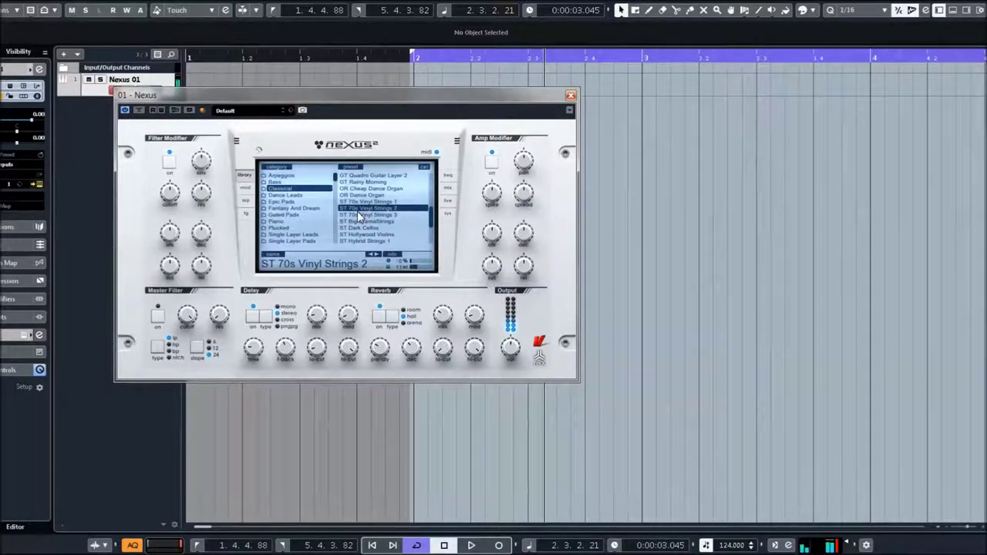
{"action": "left_click", "coordinate": [360, 215]}
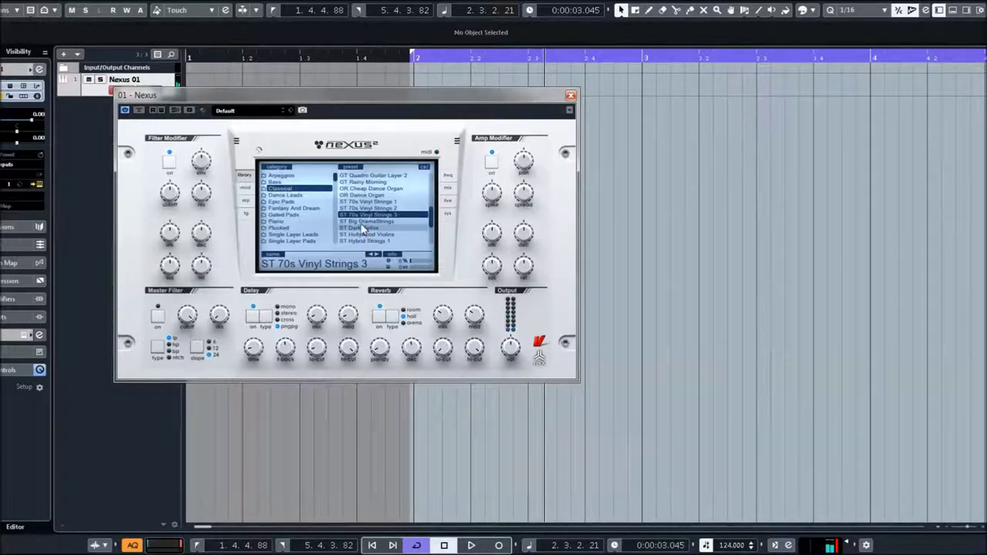
{"action": "left_click", "coordinate": [361, 223]}
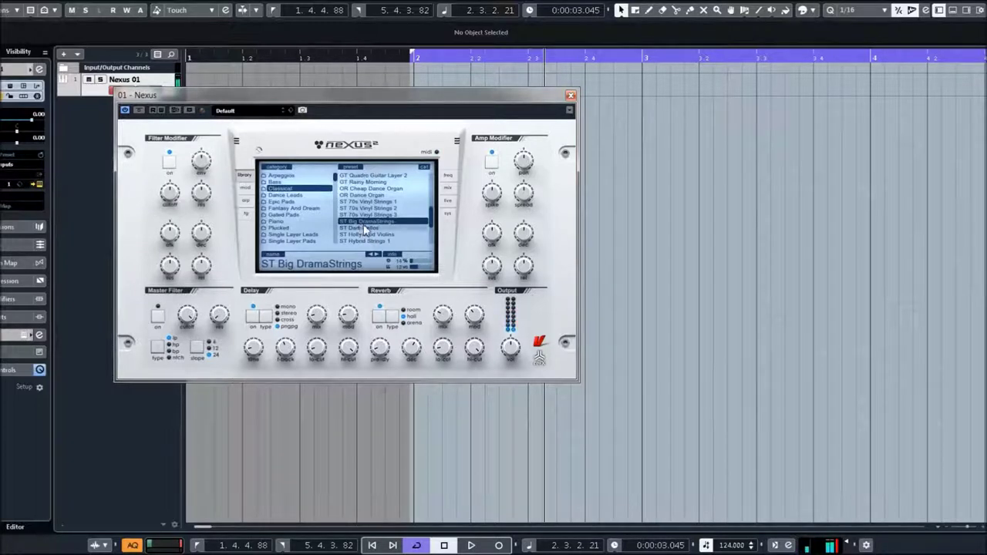
{"action": "left_click", "coordinate": [363, 228]}
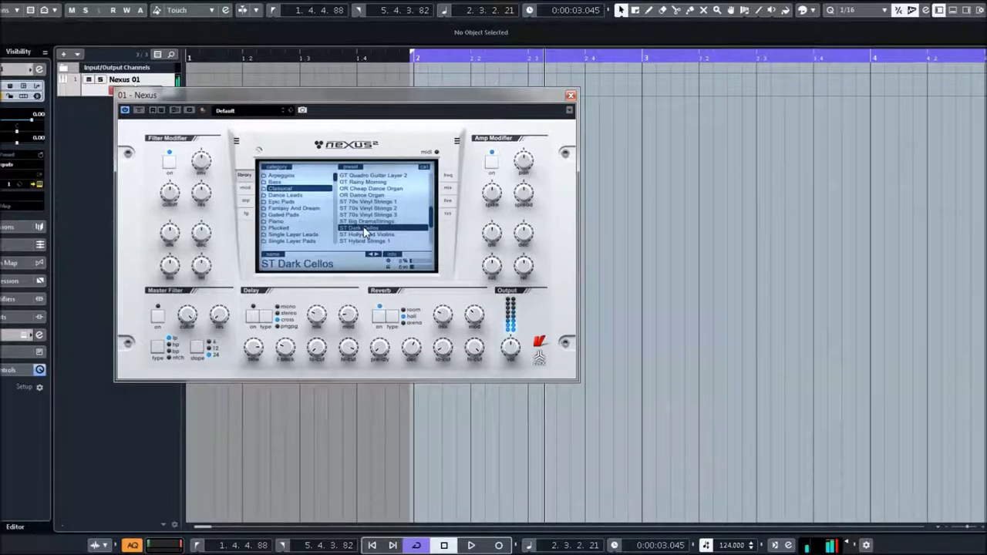
{"action": "left_click", "coordinate": [365, 235]}
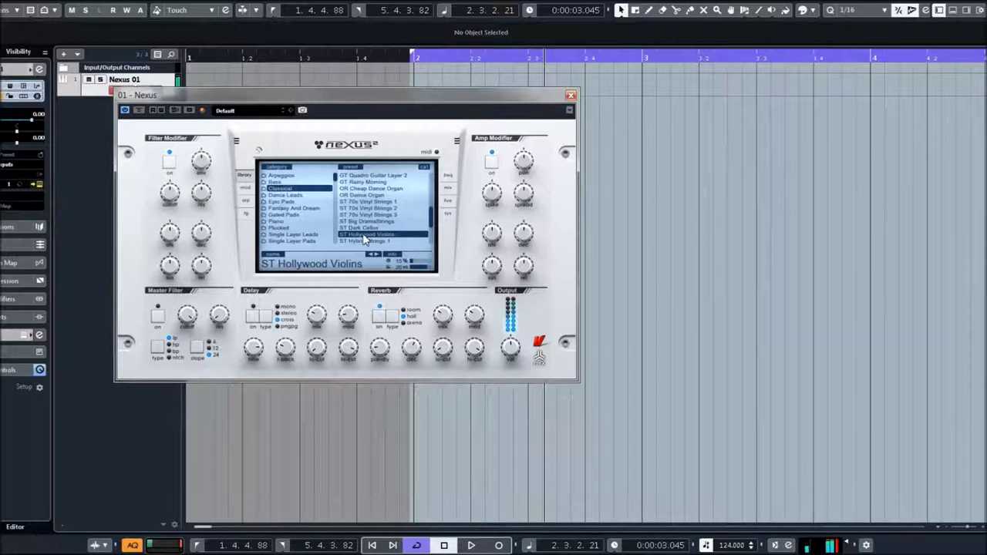
Audition the string presets ST Hybrid Strings 1, 2 and 3, and ST Slow Swells.
{"action": "scroll", "coordinate": [378, 220], "scroll_direction": "down", "scroll_amount": 3}
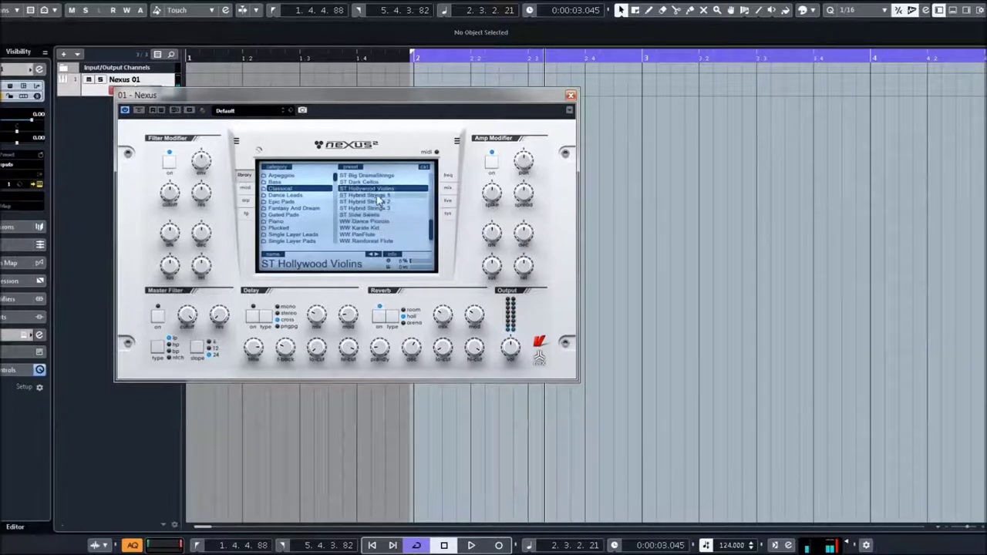
{"action": "left_click", "coordinate": [378, 196]}
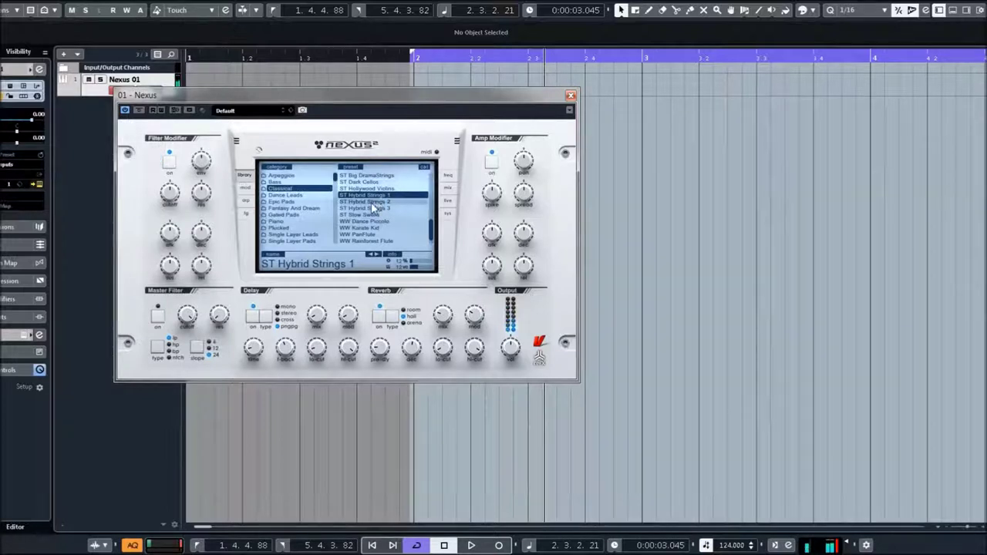
{"action": "left_click", "coordinate": [371, 202]}
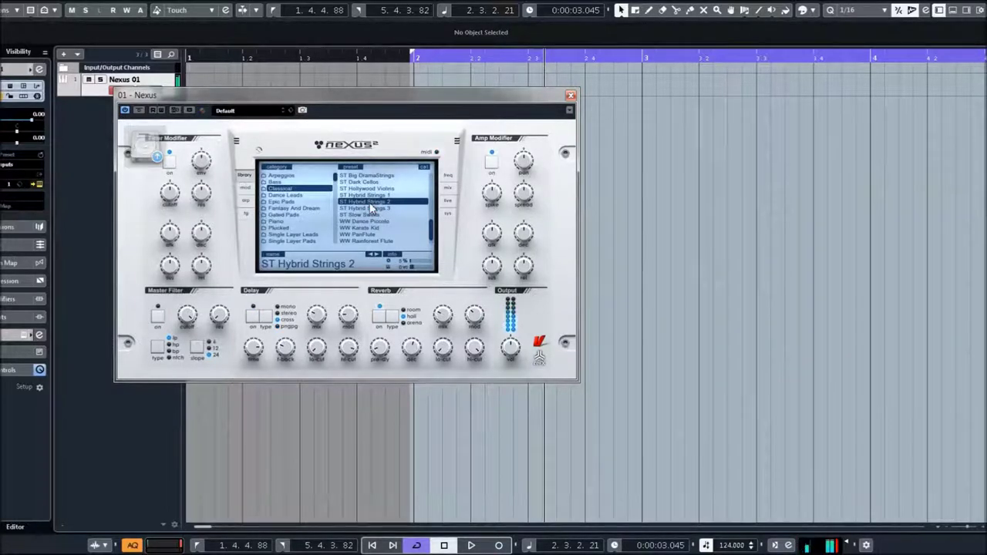
{"action": "scroll", "coordinate": [371, 208], "scroll_direction": "down", "scroll_amount": 1}
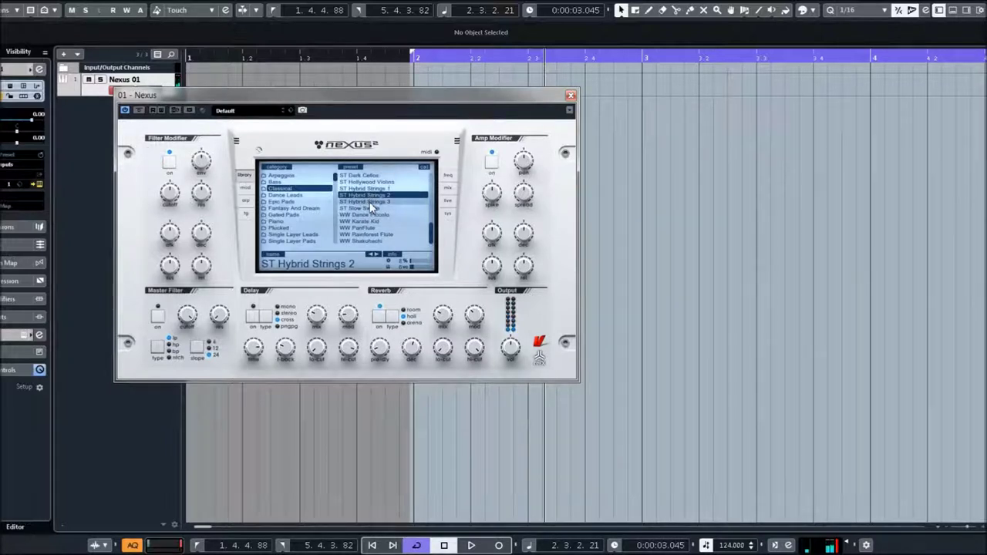
{"action": "left_click", "coordinate": [371, 203]}
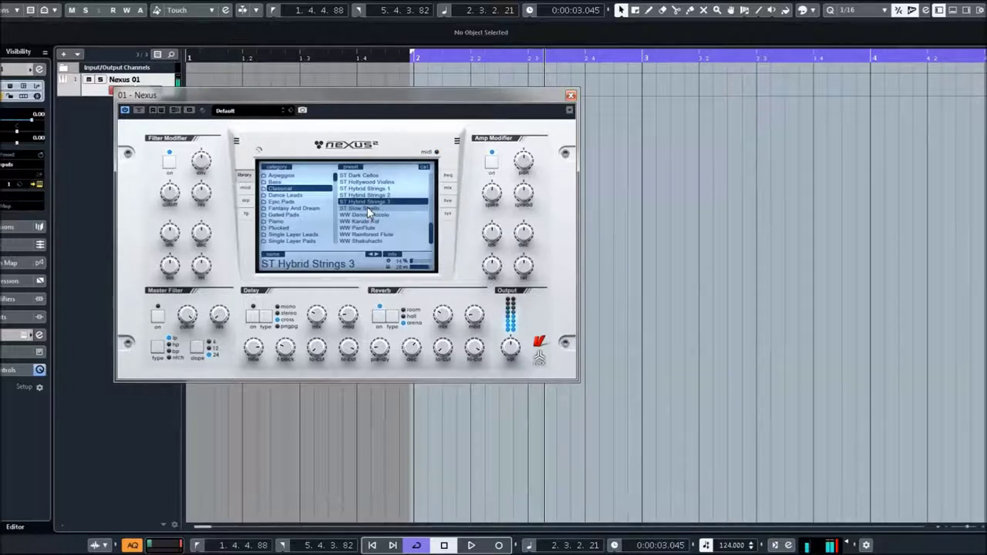
{"action": "left_click", "coordinate": [369, 209]}
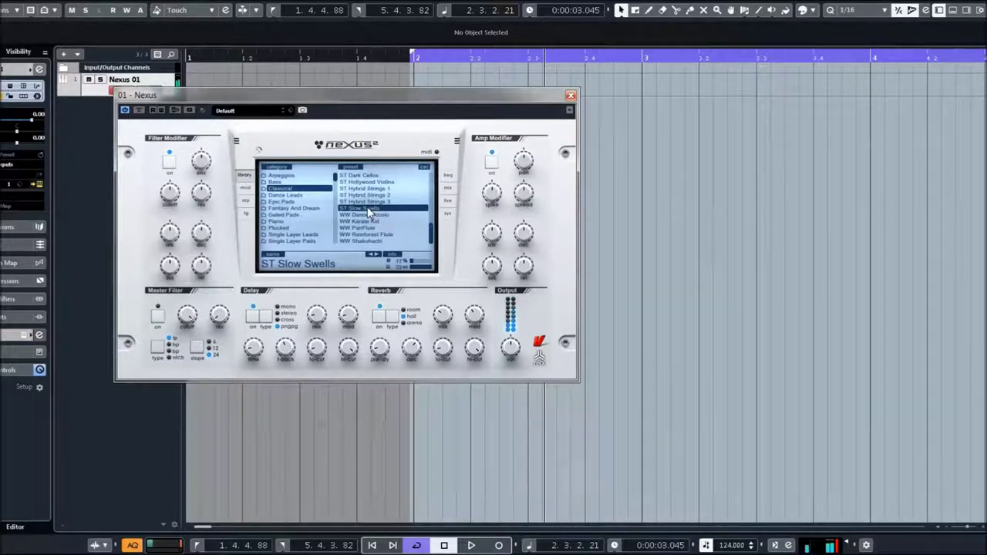
Audition the woodwind presets WW Dance Piccolo, WW Karate Kid, WW PanFlute, WW Rainforest Flute and WW Shakuhachi.
{"action": "left_click", "coordinate": [370, 215]}
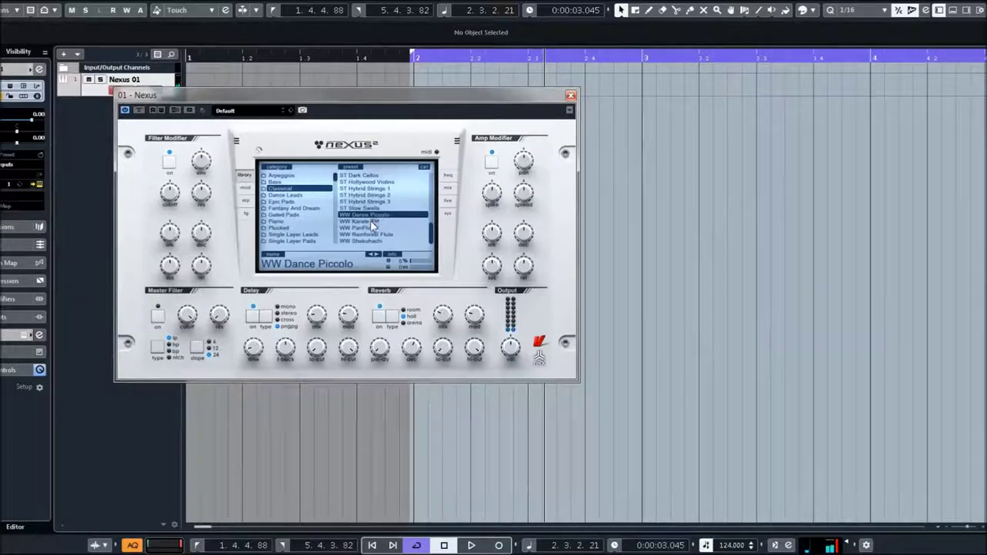
{"action": "left_click", "coordinate": [370, 222]}
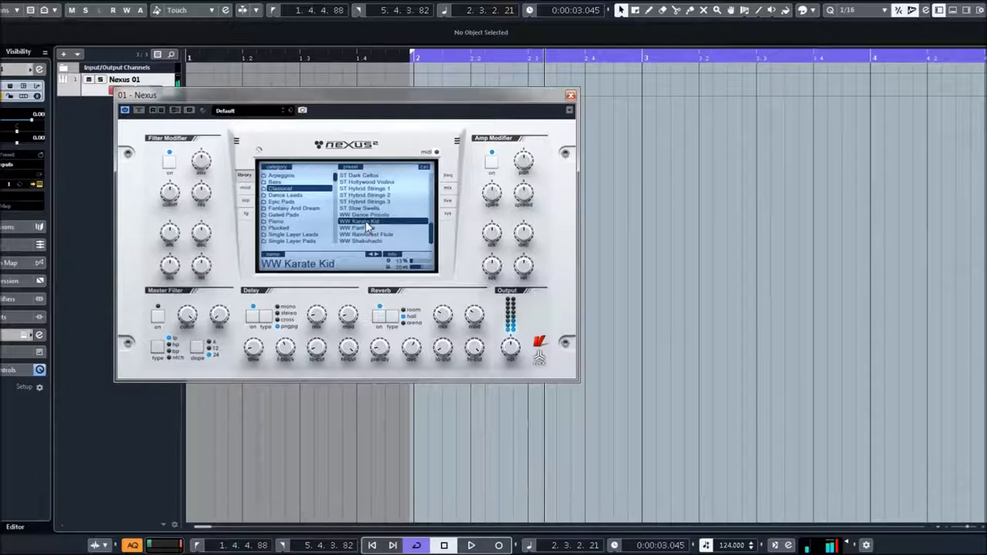
{"action": "left_click", "coordinate": [363, 230]}
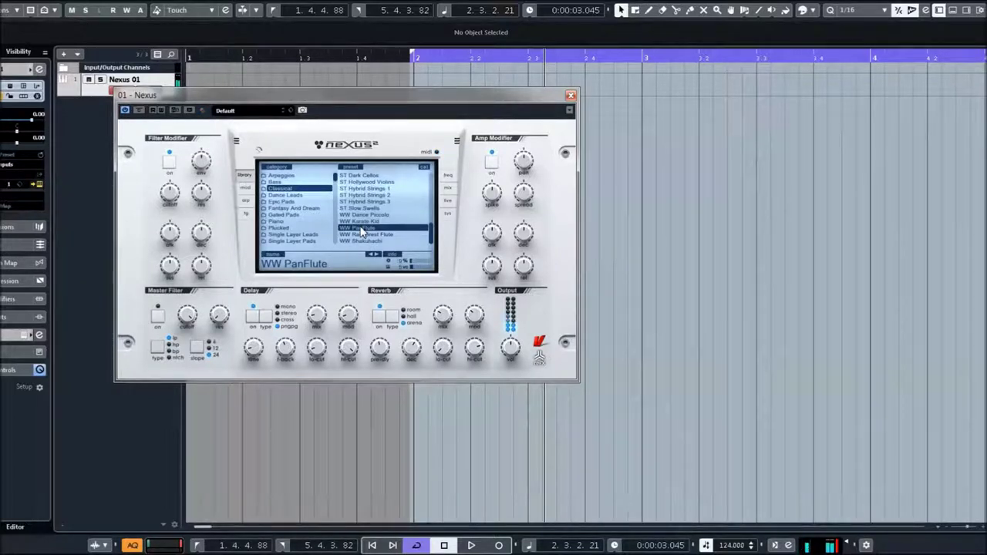
{"action": "left_click", "coordinate": [364, 234]}
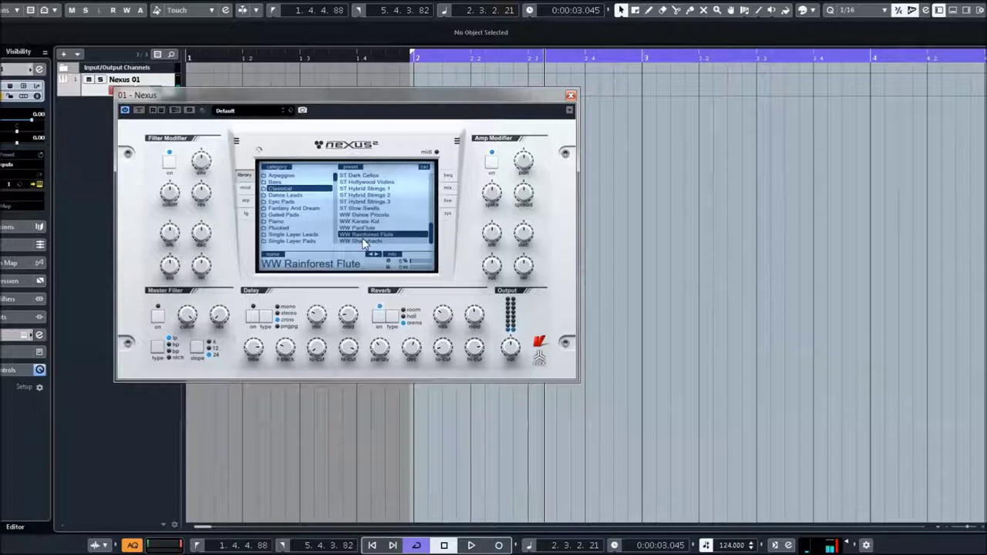
{"action": "left_click", "coordinate": [367, 241]}
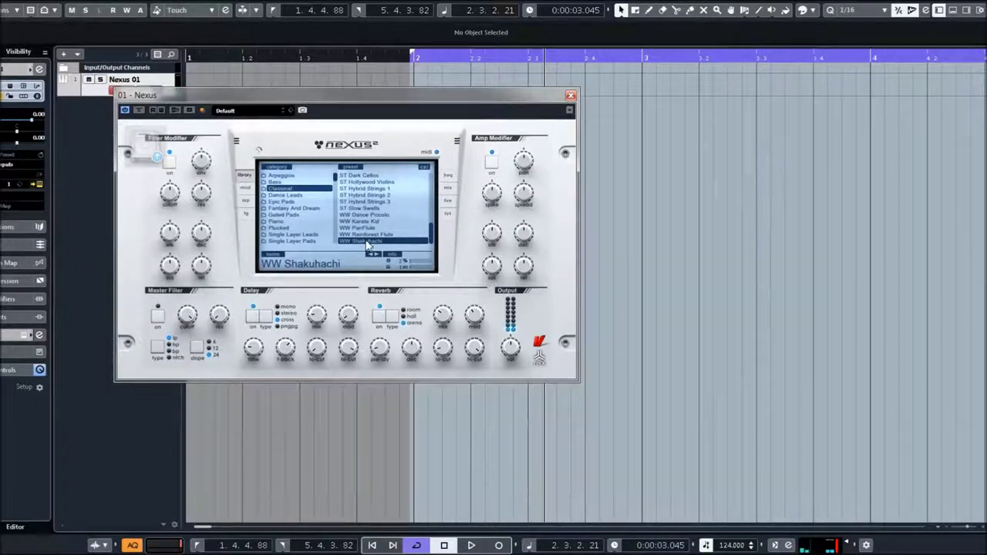